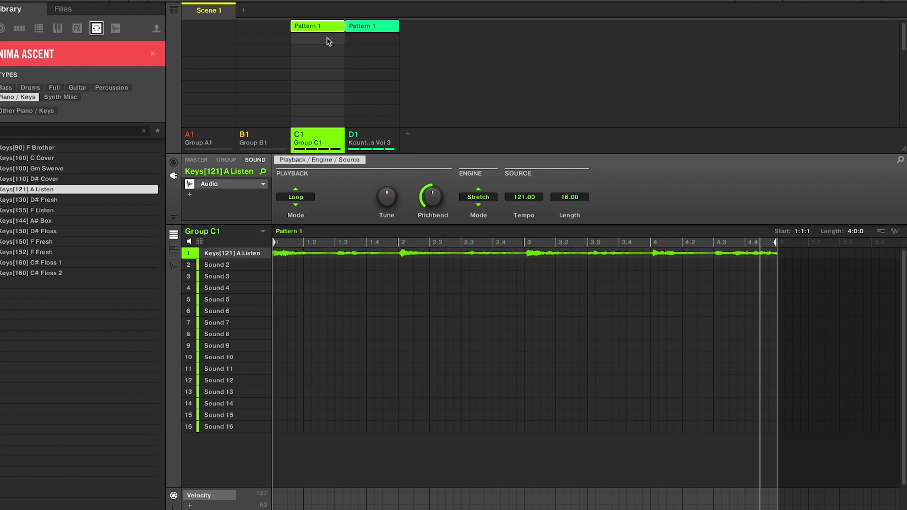
click(327, 39)
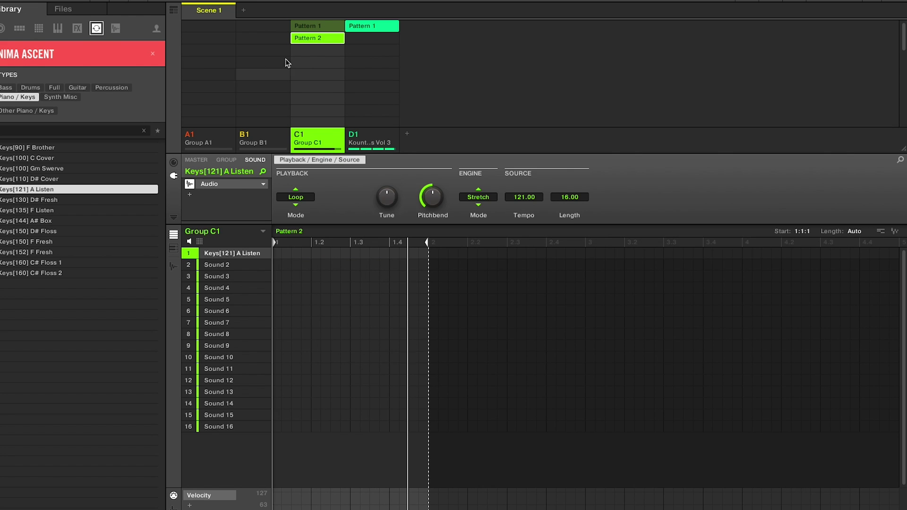
click(316, 28)
click(317, 38)
right_click(323, 38)
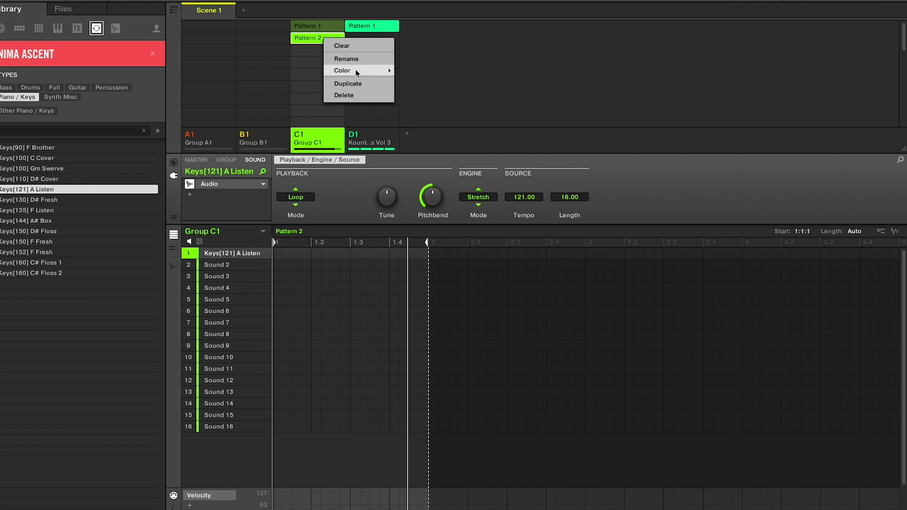
click(344, 96)
right_click(329, 30)
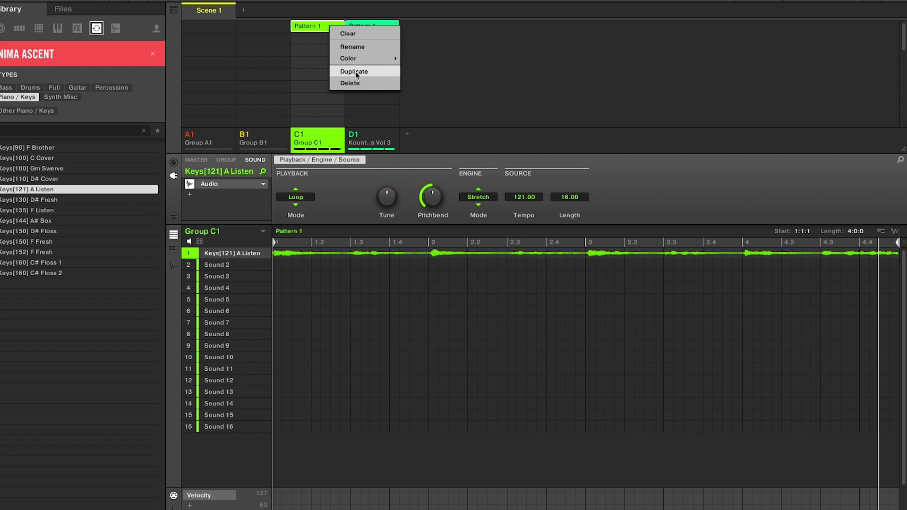
click(316, 29)
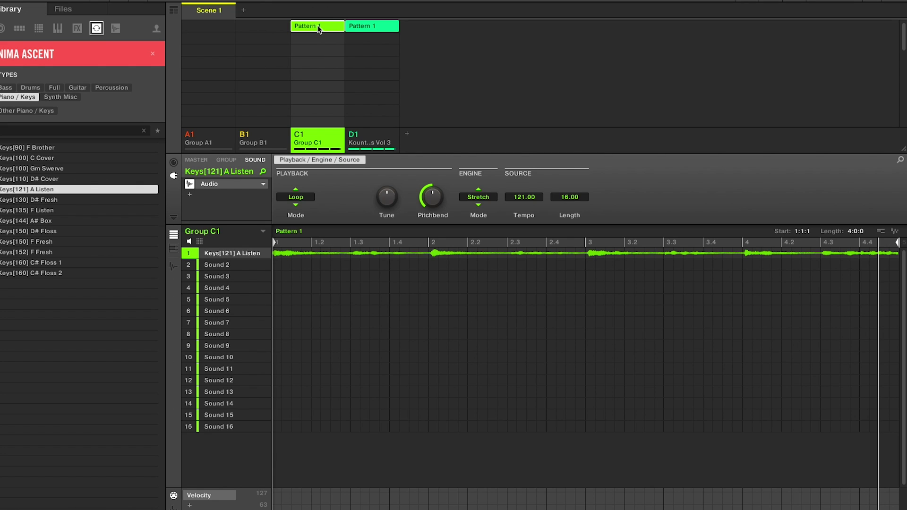
- Copy Group C1's Keys[121] A Listen sound to the second sound slot and delete the copy's clip from Pattern 1
right_click(227, 254)
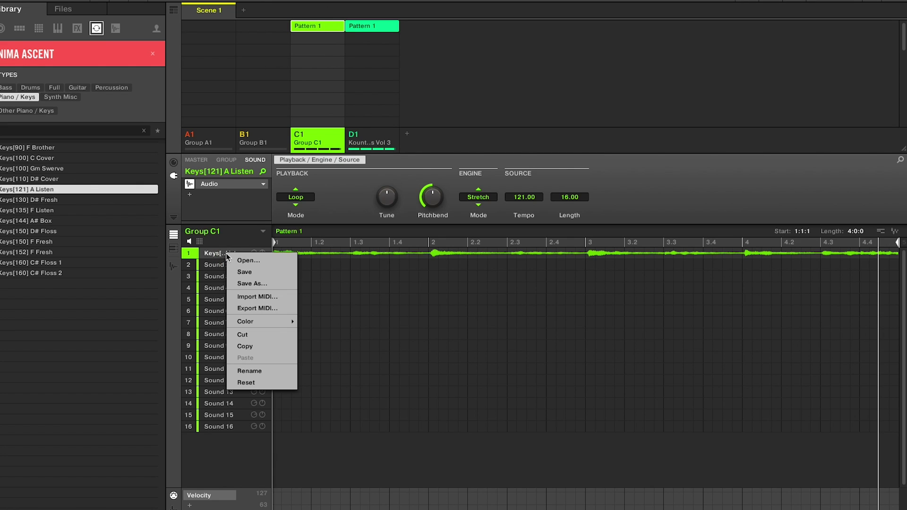
click(251, 349)
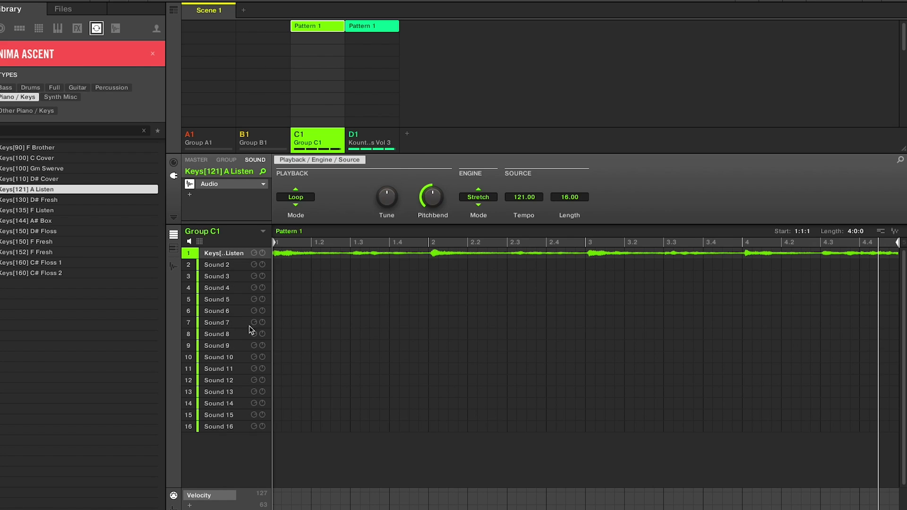
click(232, 268)
right_click(231, 265)
click(289, 371)
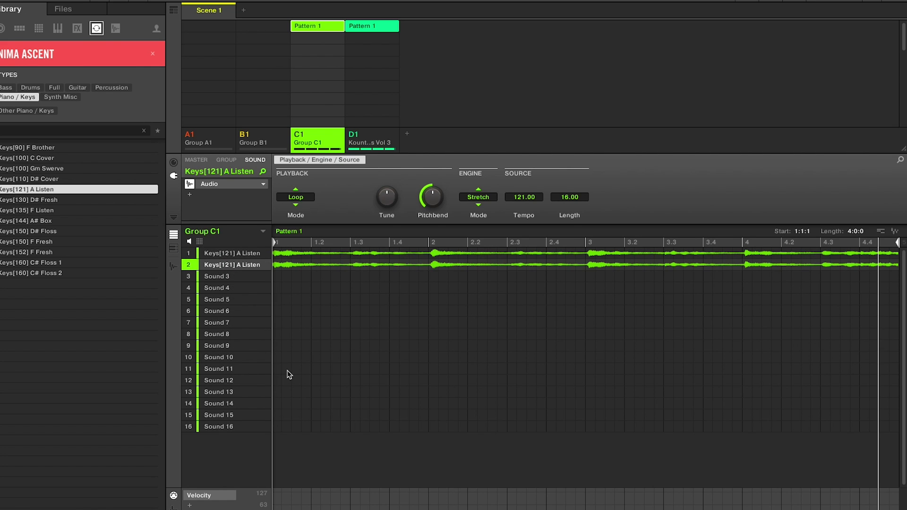
click(311, 264)
key(Delete)
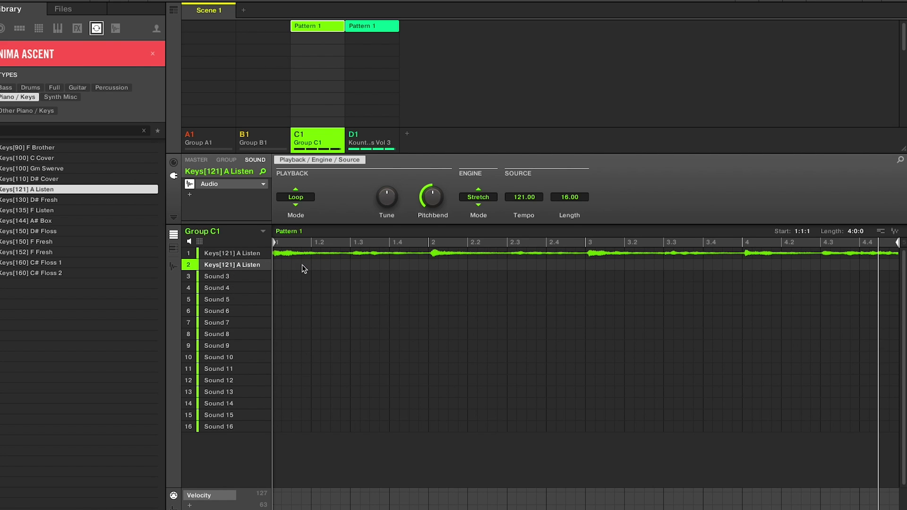
- Add a second pattern to Group C1, place the copied sound at its start and lengthen the pattern
click(320, 40)
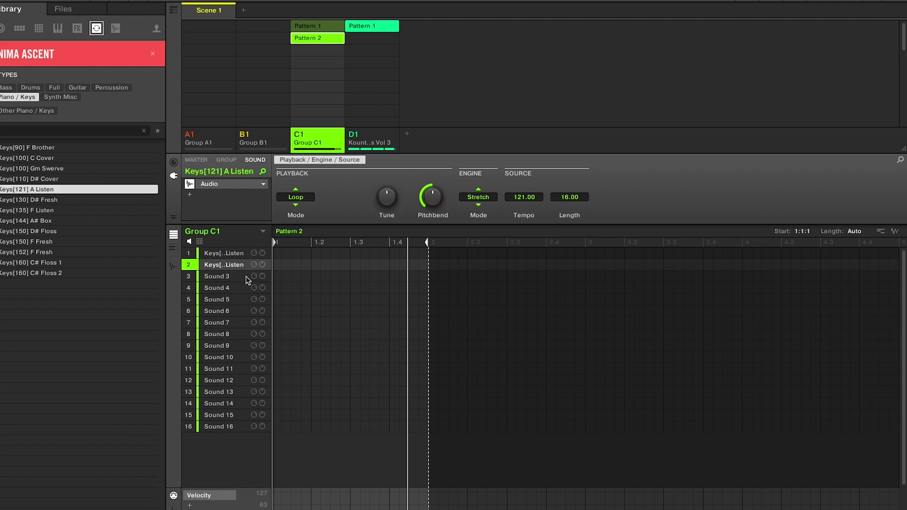
click(281, 265)
mouse_move(506, 243)
mouse_down()
mouse_move(882, 244)
mouse_move(819, 252)
mouse_up()
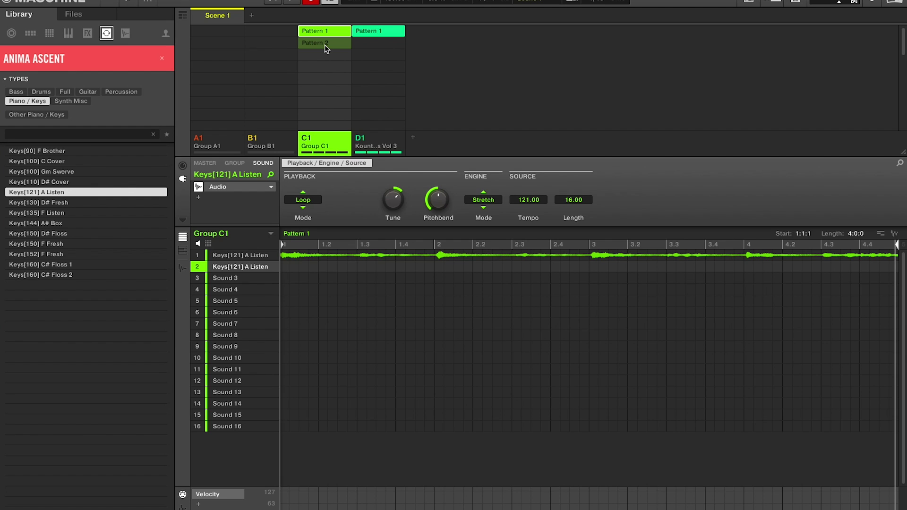
- Review the sounds and group-level effects of Group B1, Group C1 and SUBS MAJOR
click(268, 138)
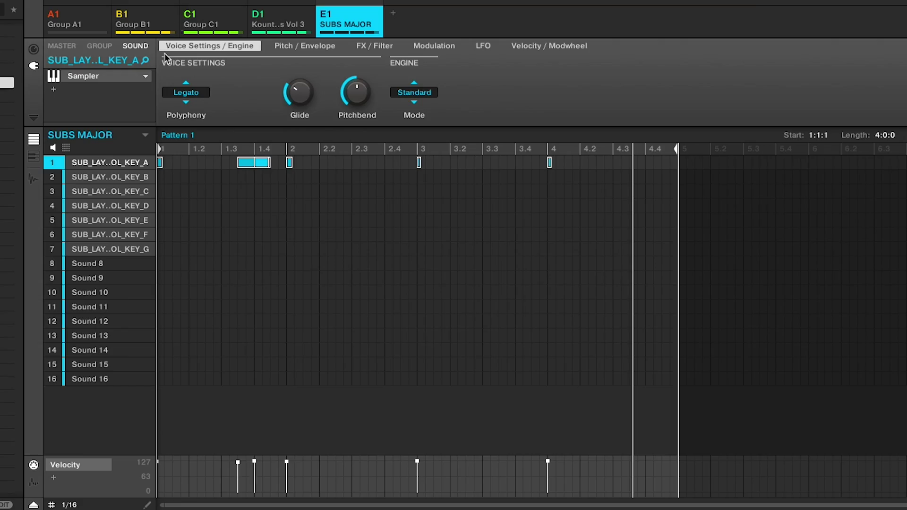
click(226, 16)
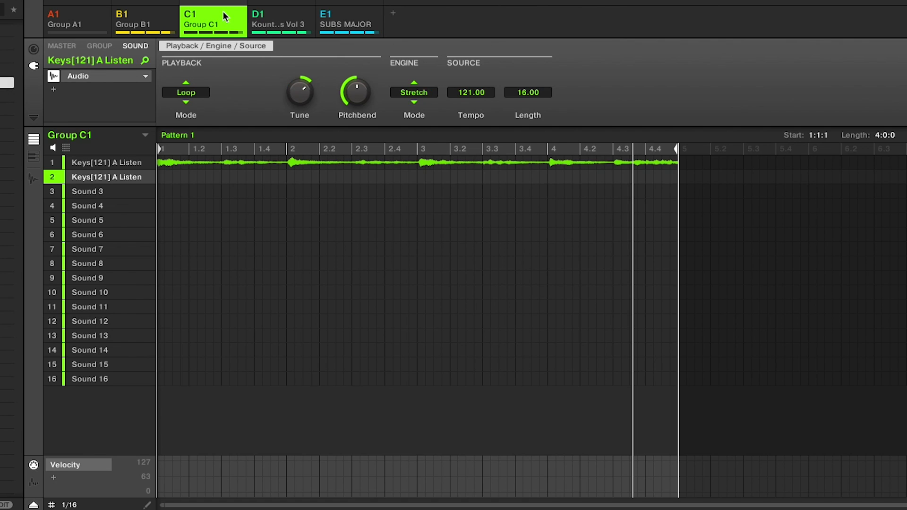
click(105, 162)
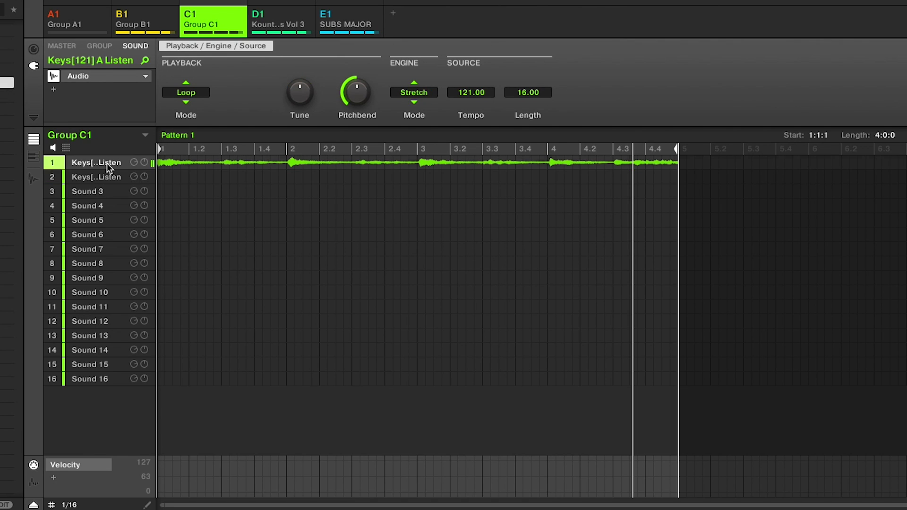
click(96, 46)
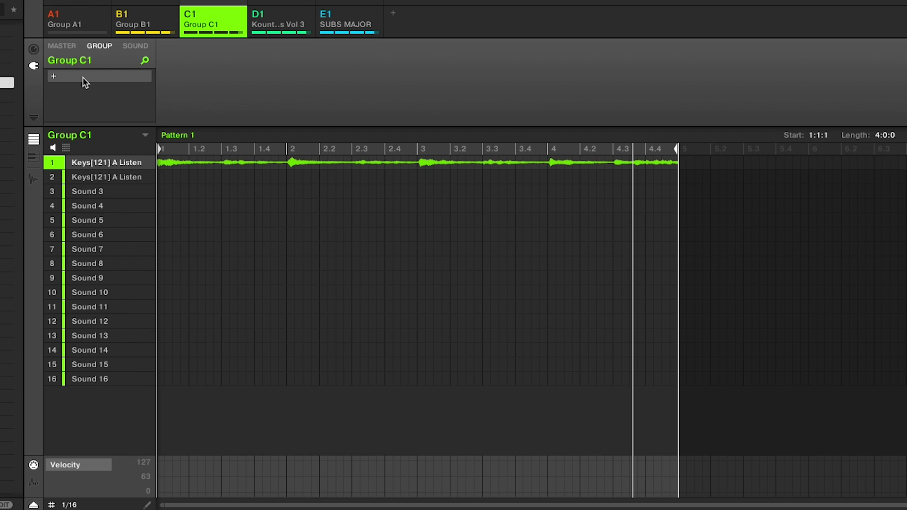
click(352, 27)
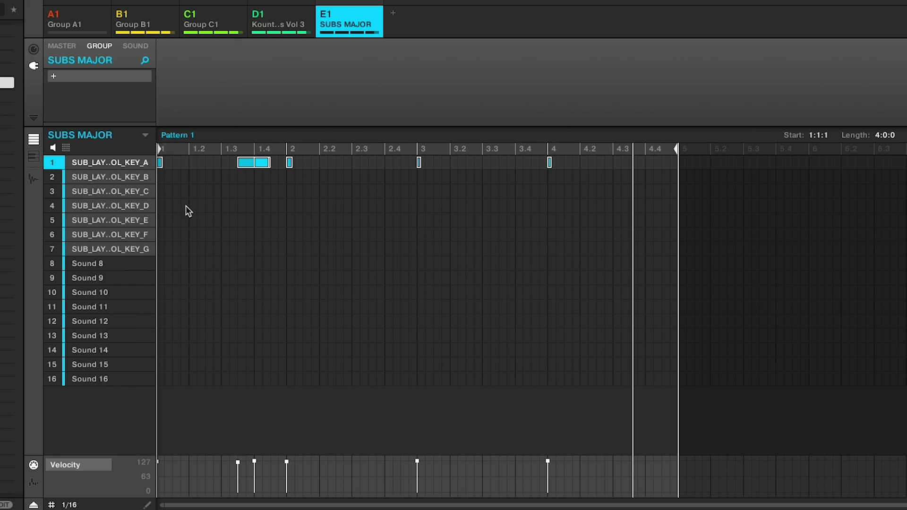
click(134, 163)
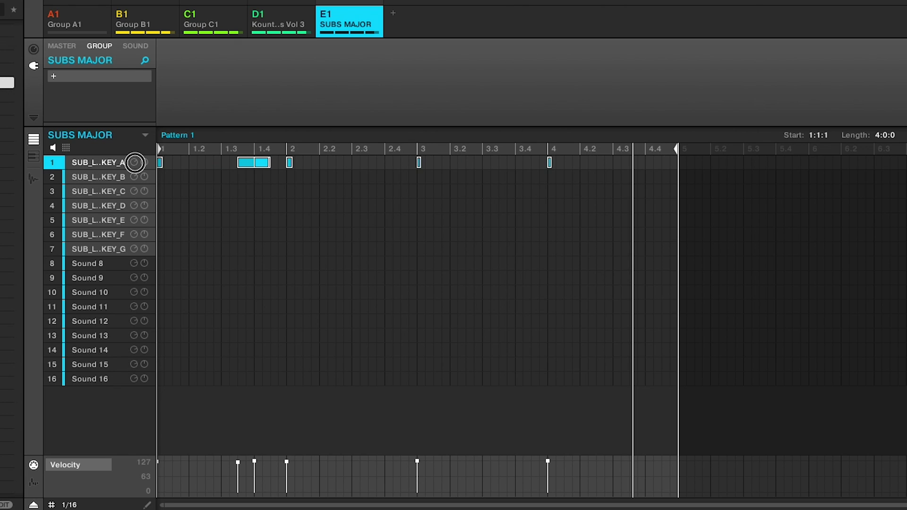
click(168, 22)
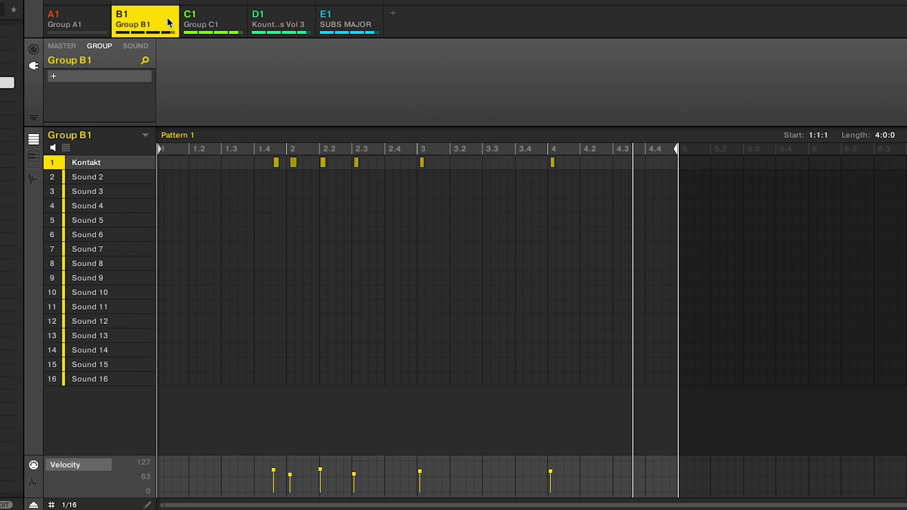
- Insert the internal Compressor on Group C1 and lower its threshold slightly
click(211, 19)
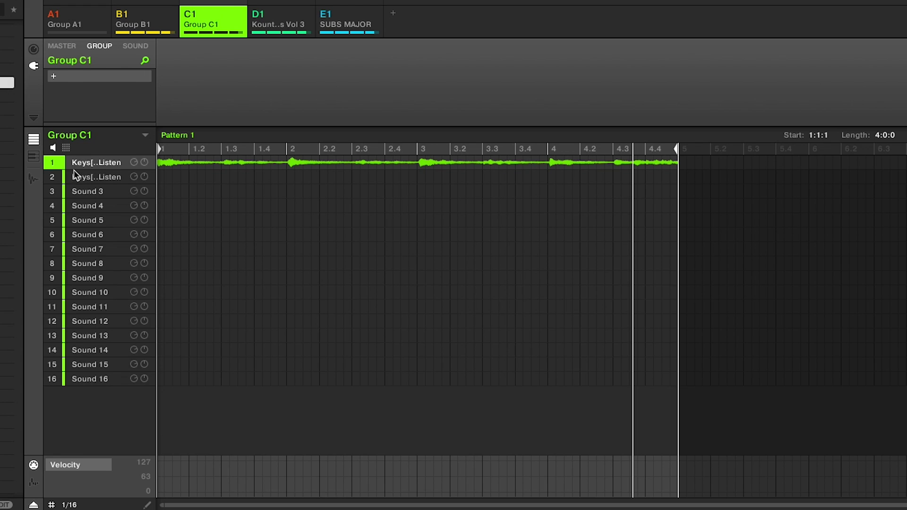
click(58, 81)
mouse_move(128, 104)
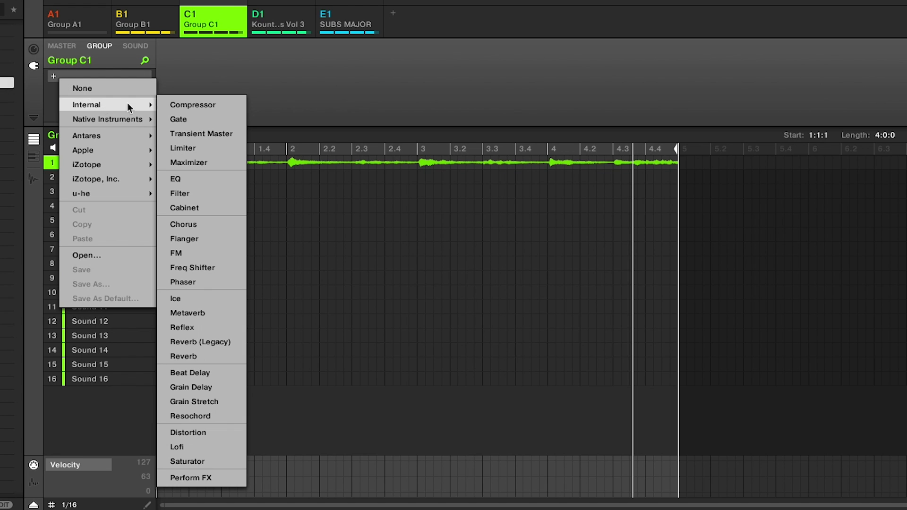
click(211, 105)
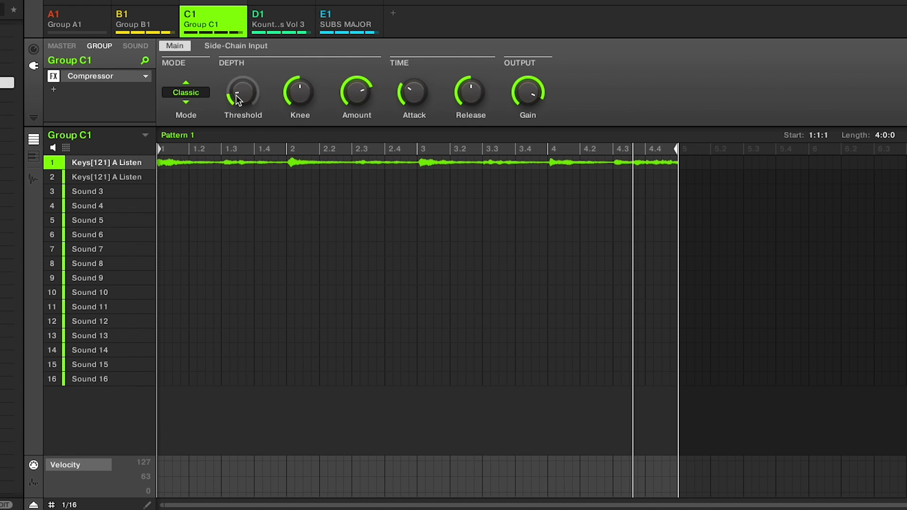
click(223, 47)
mouse_move(246, 102)
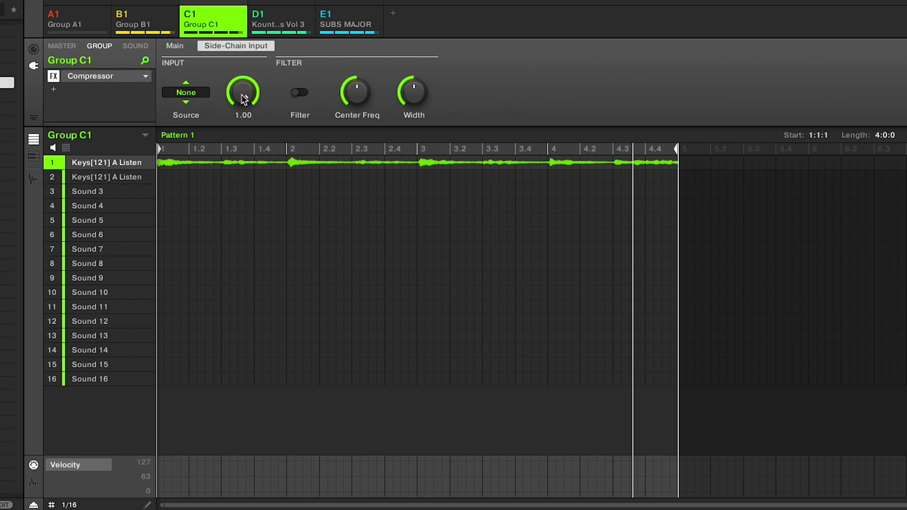
click(175, 46)
drag(239, 93, 239, 88)
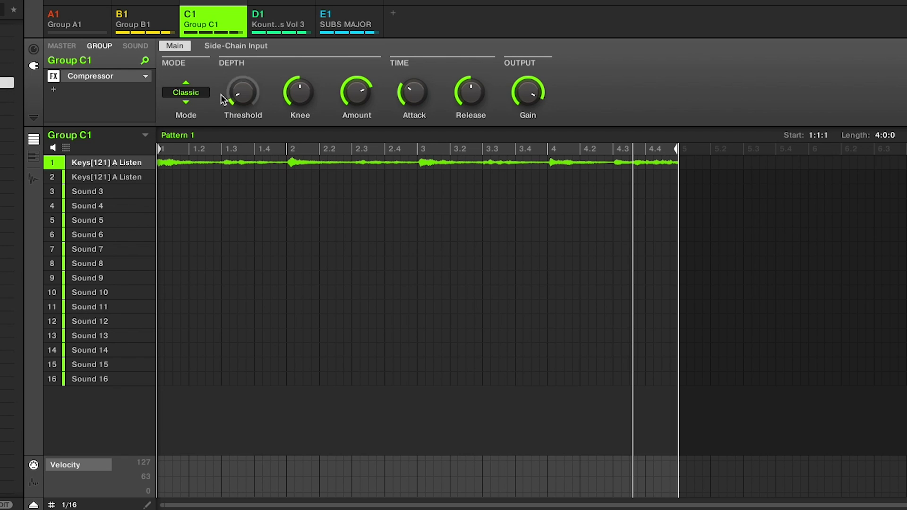
- Set Group C1's compressor side-chain source to D1:S1, Afterparty Kick 2, and check that kick in the Kount Drums Vol 3 pattern
click(236, 46)
click(189, 93)
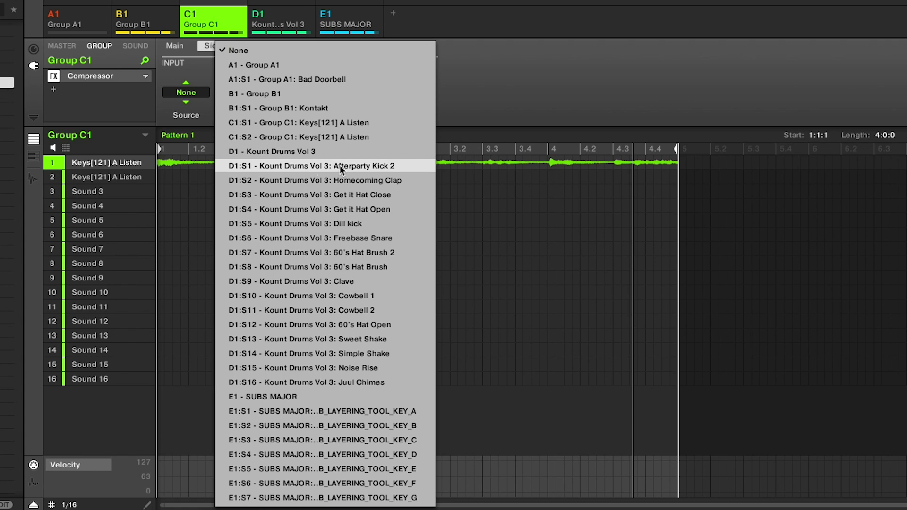
click(378, 168)
click(146, 17)
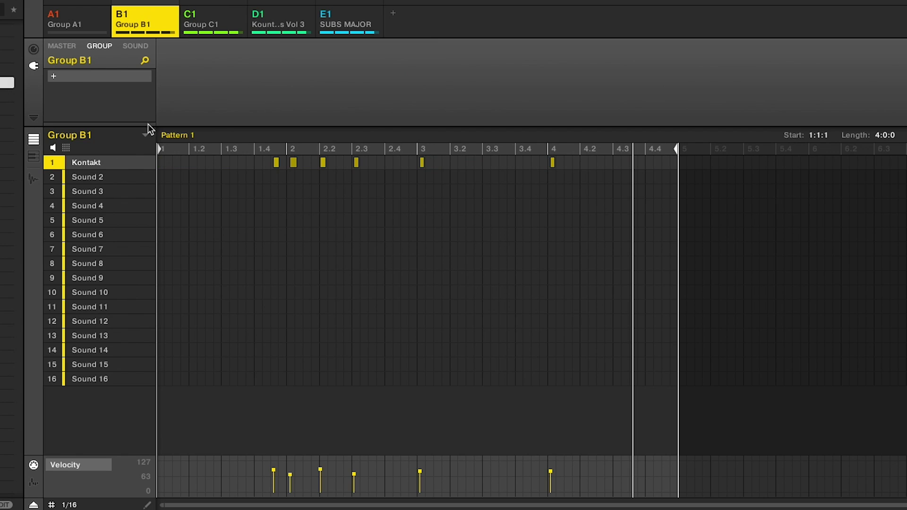
click(280, 18)
mouse_move(118, 174)
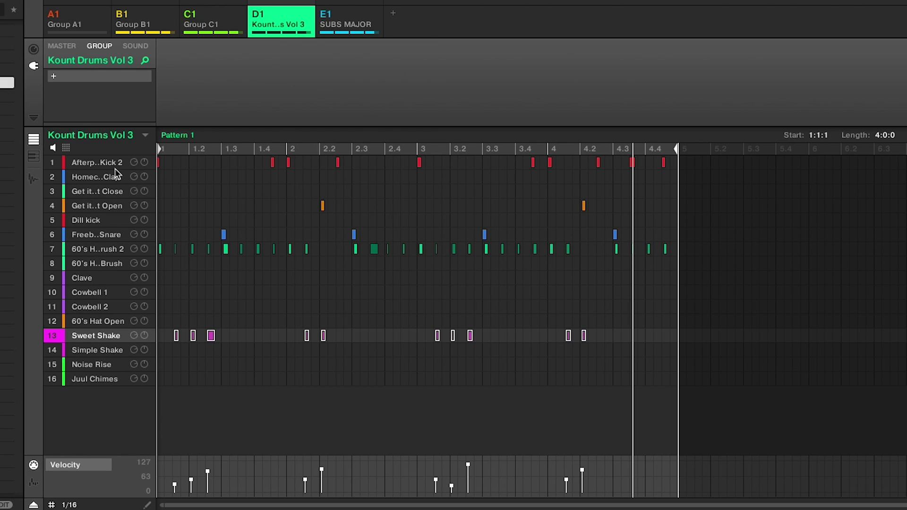
- Insert the internal EQ after the Compressor on Group C1
click(199, 18)
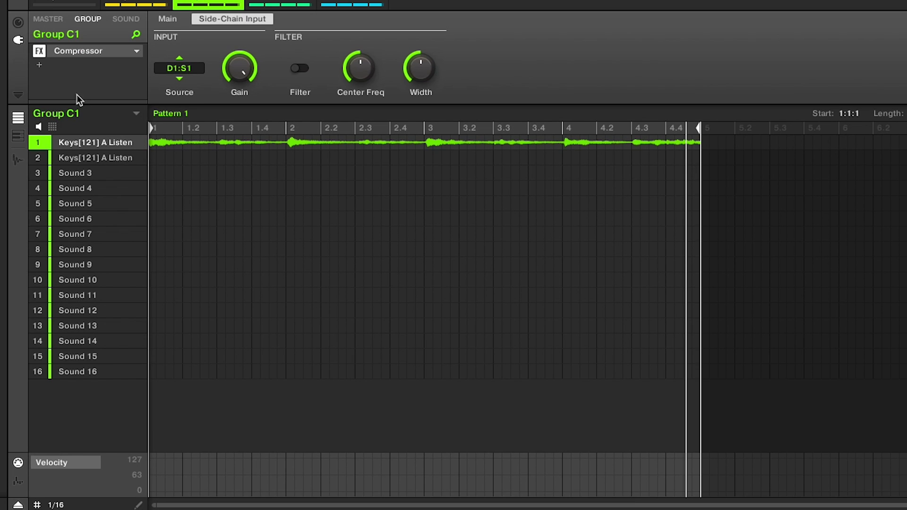
click(41, 65)
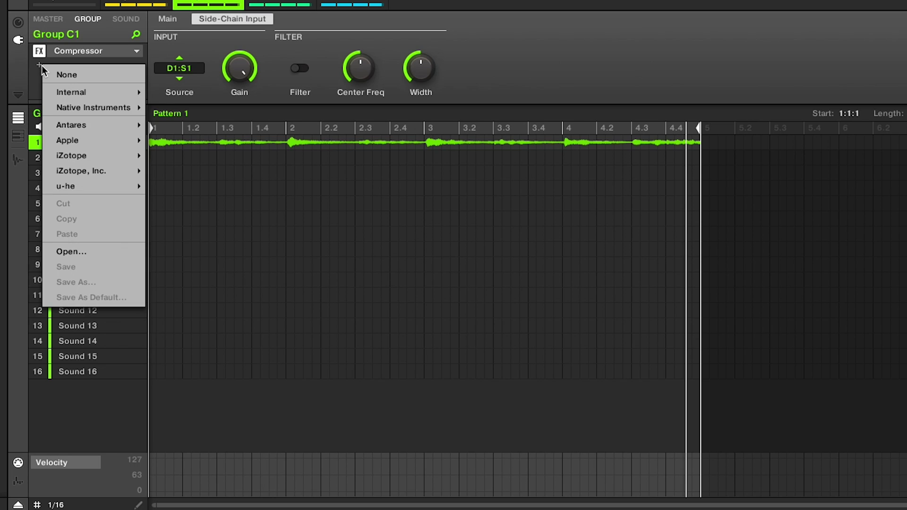
mouse_move(81, 96)
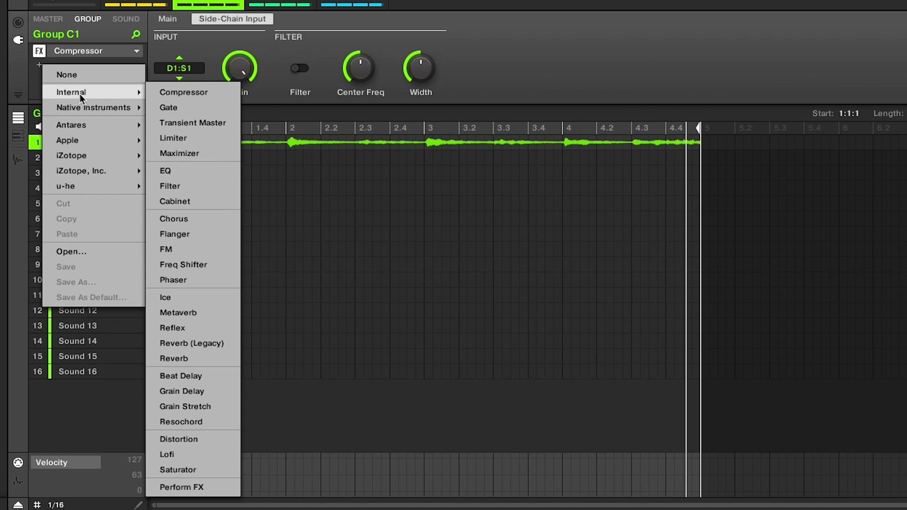
click(207, 175)
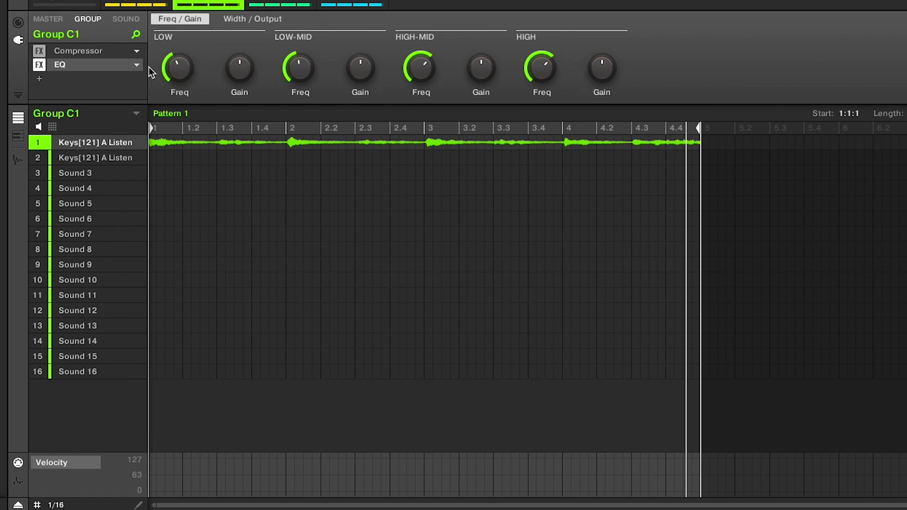
- Lower the EQ's low-mid frequency and cut the low-mid gain to about -10 dB
mouse_move(356, 79)
drag(303, 74, 303, 81)
drag(365, 71, 366, 79)
drag(363, 65, 363, 65)
drag(364, 68, 363, 68)
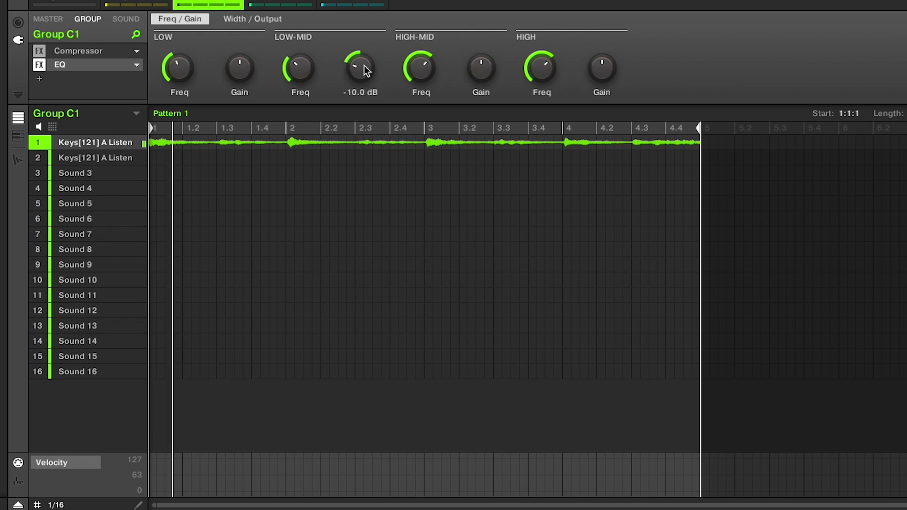
mouse_move(364, 70)
mouse_down()
mouse_move(364, 57)
mouse_move(361, 89)
mouse_move(361, 70)
mouse_up()
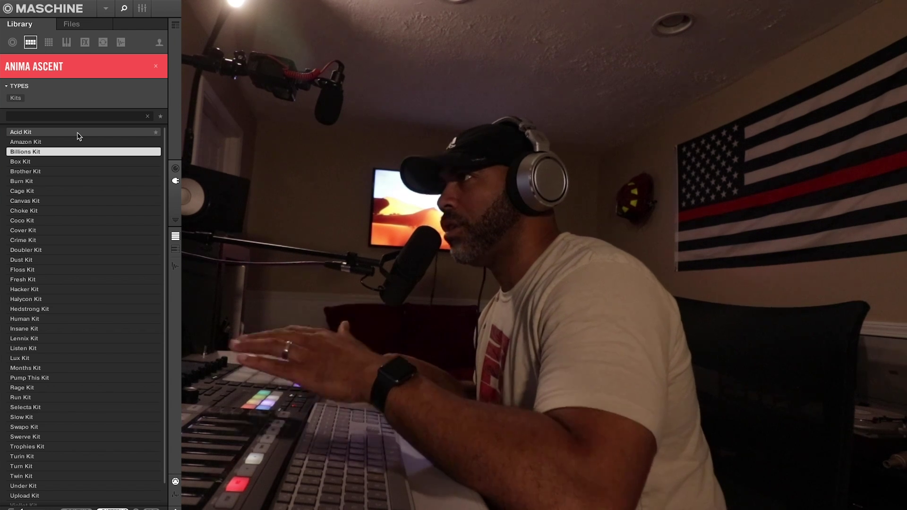
- Audition the Anima Ascent kits one after another from Box Kit through Choke Kit
click(44, 161)
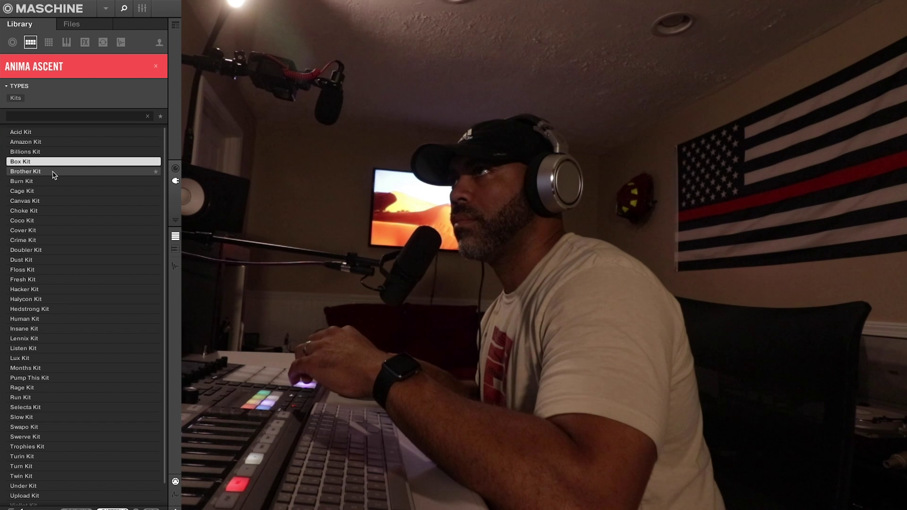
click(54, 173)
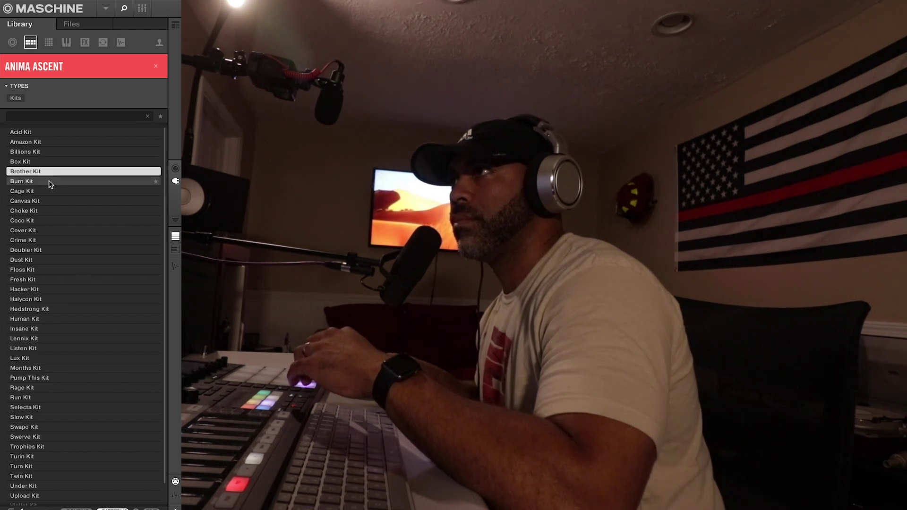
click(51, 183)
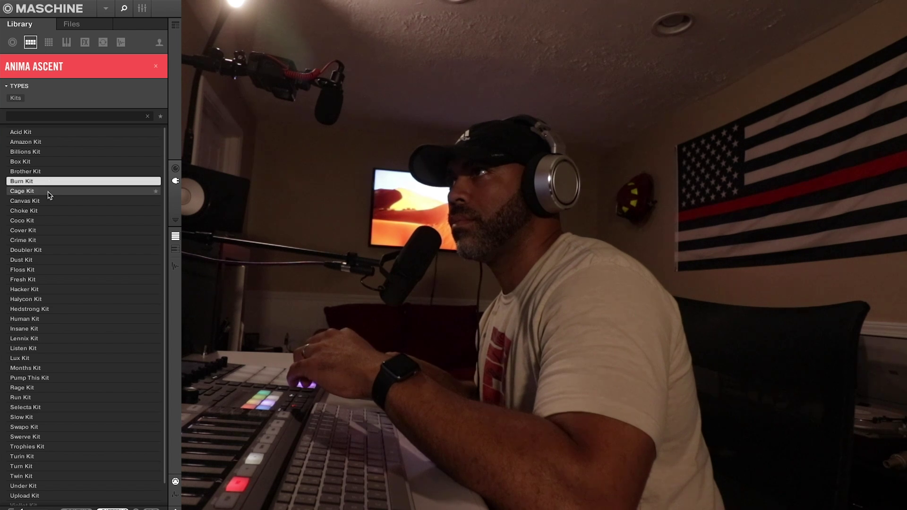
click(50, 193)
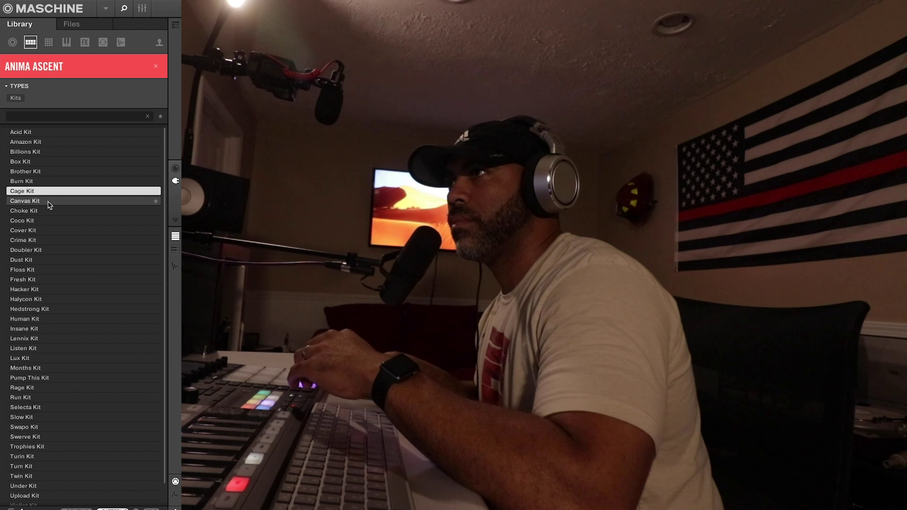
click(50, 203)
click(49, 213)
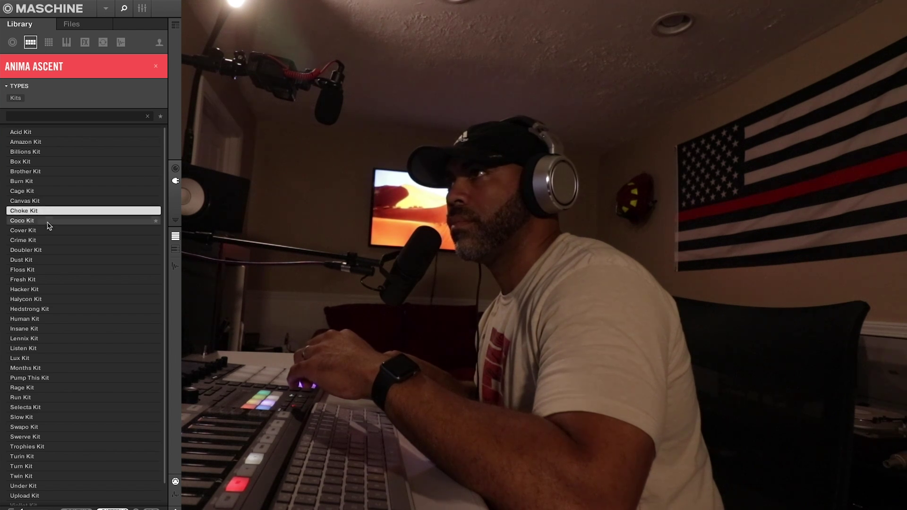
- Audition Slow Kit and Swerve Kit, and load Trophies Kit into group F1
click(56, 417)
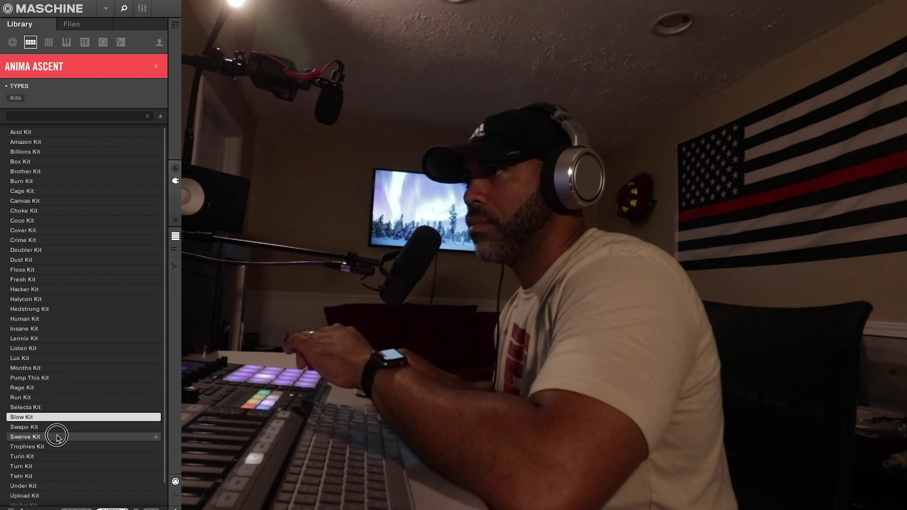
click(57, 436)
click(54, 447)
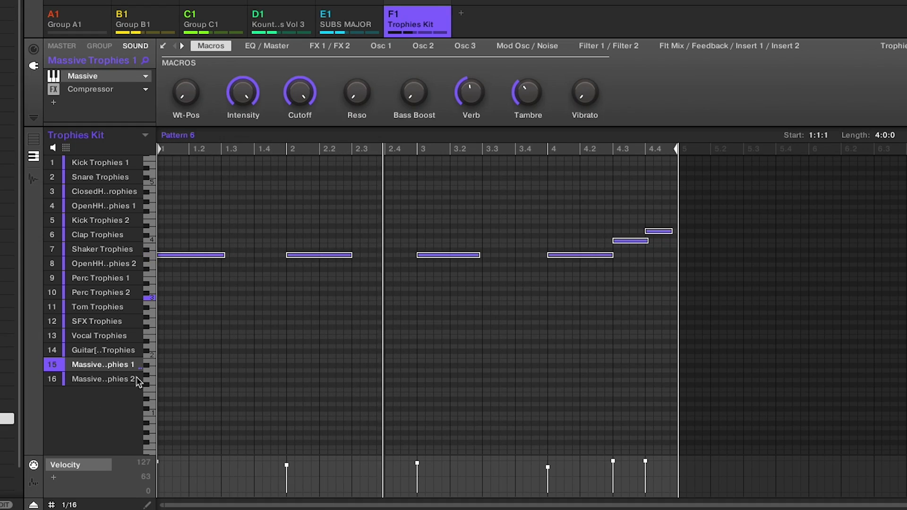
- Show Pattern 6 in the group view and extend the last Massive Trophies 1 note to the pattern's end
key(ctrl+k)
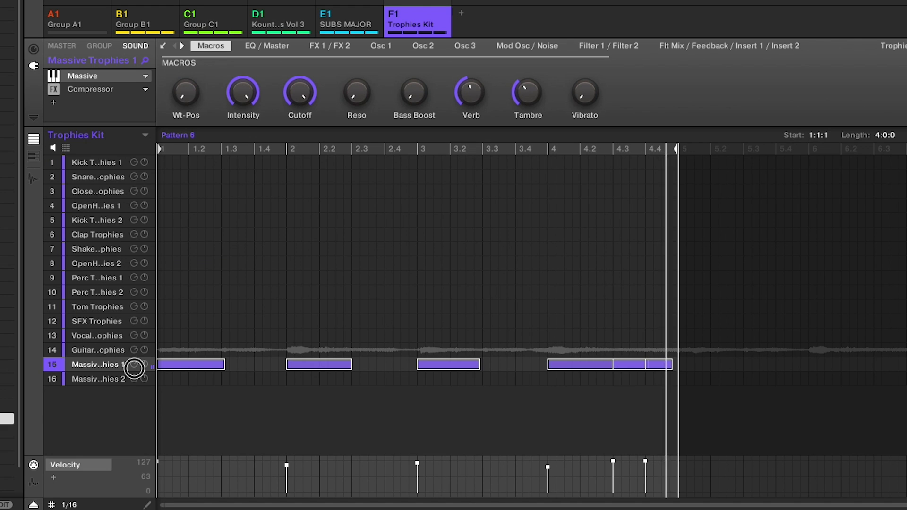
click(691, 367)
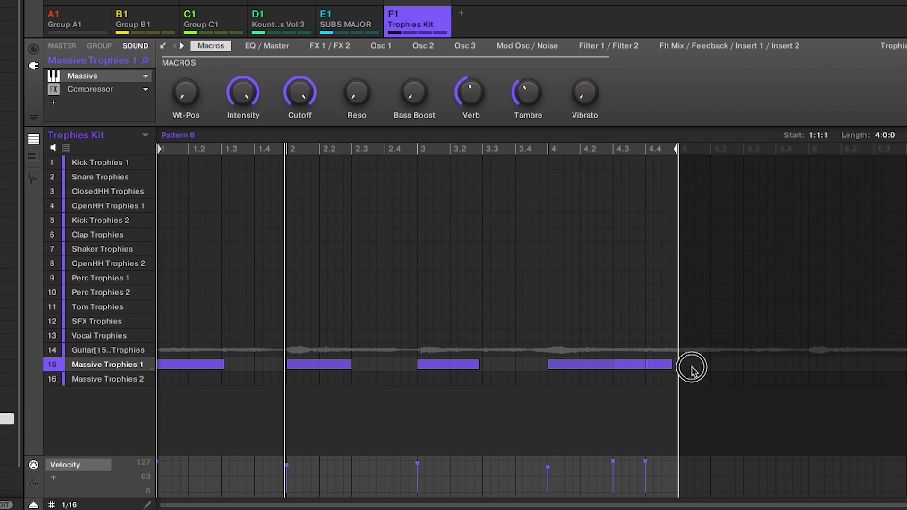
click(670, 364)
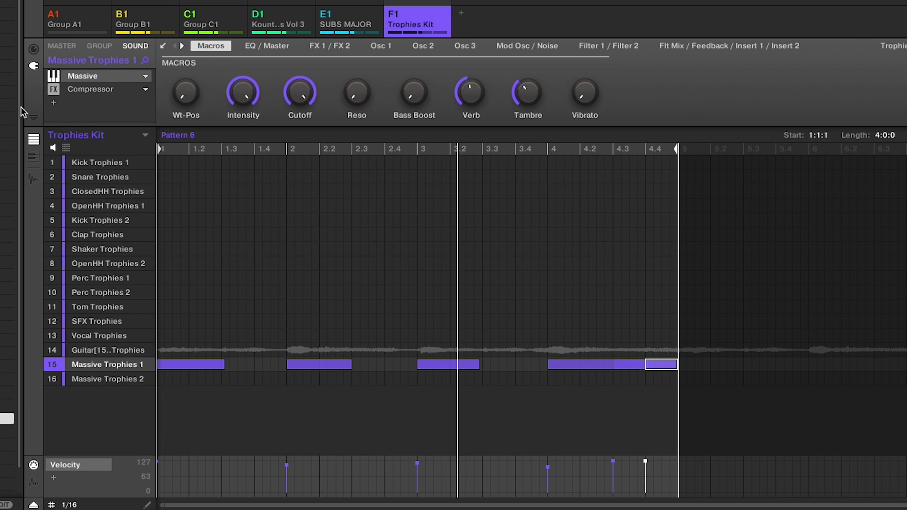
- Insert the Native Instruments Raum effect after the Compressor on Massive Trophies 1, and move the Replika XT window upward out of the way
click(55, 106)
mouse_move(89, 128)
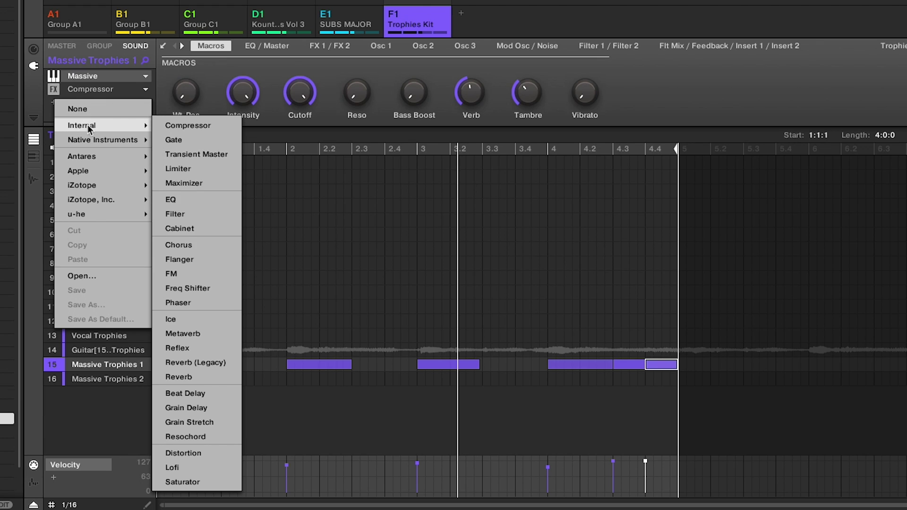
mouse_move(118, 141)
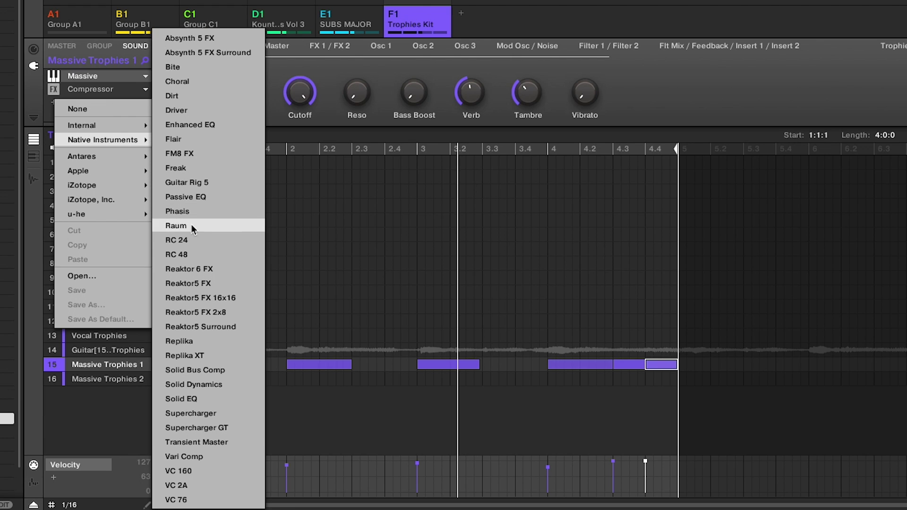
click(225, 229)
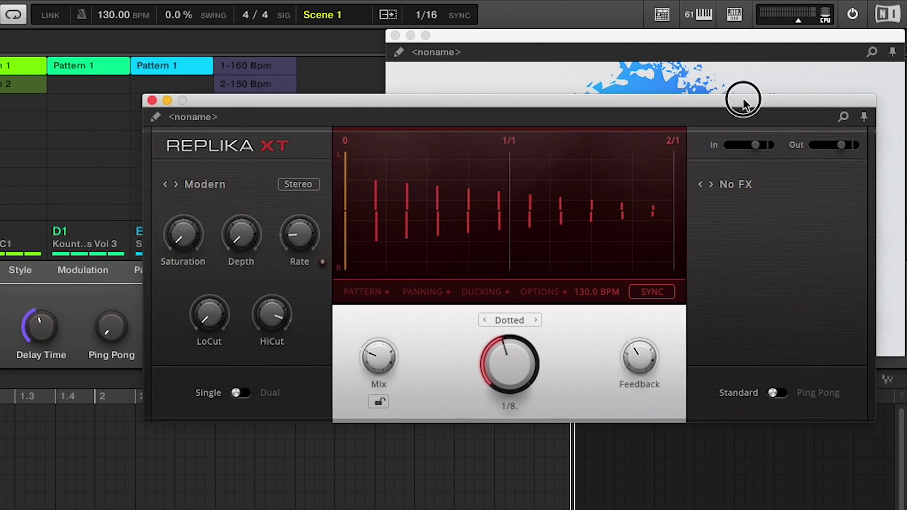
drag(743, 100, 773, 33)
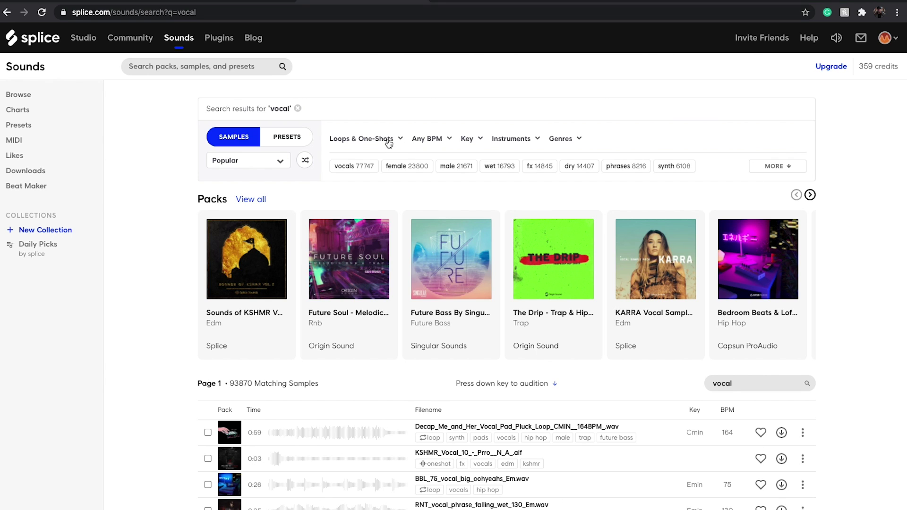
- Filter the Splice vocal samples to the key of A major and audition the first two results
click(480, 140)
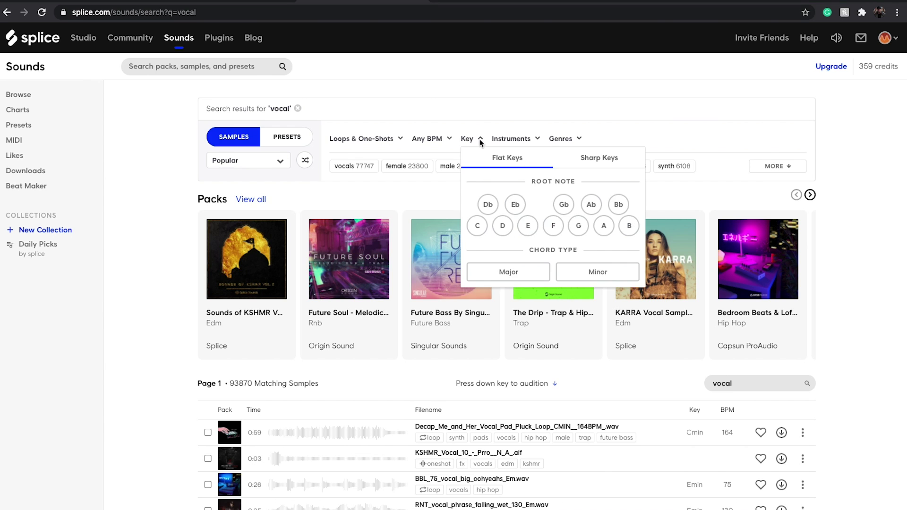
click(604, 226)
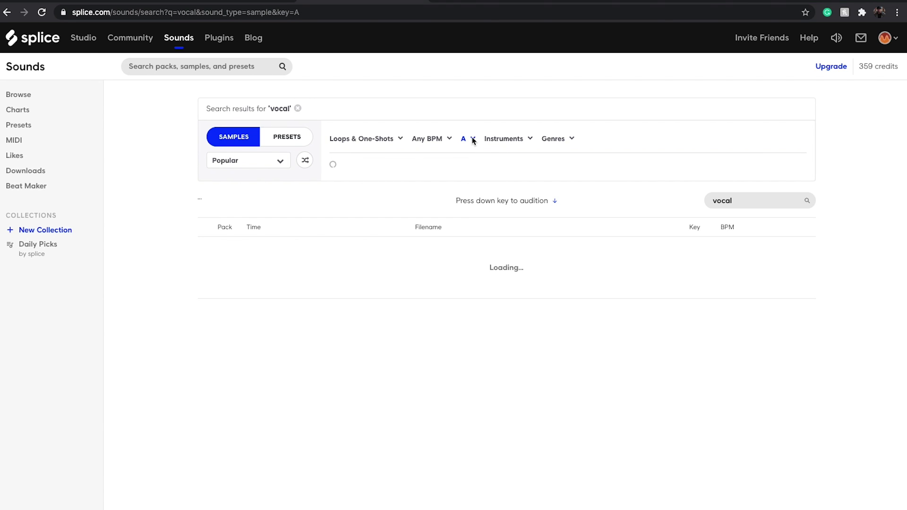
click(473, 138)
click(511, 288)
scroll(264, 293, down, 4)
click(255, 244)
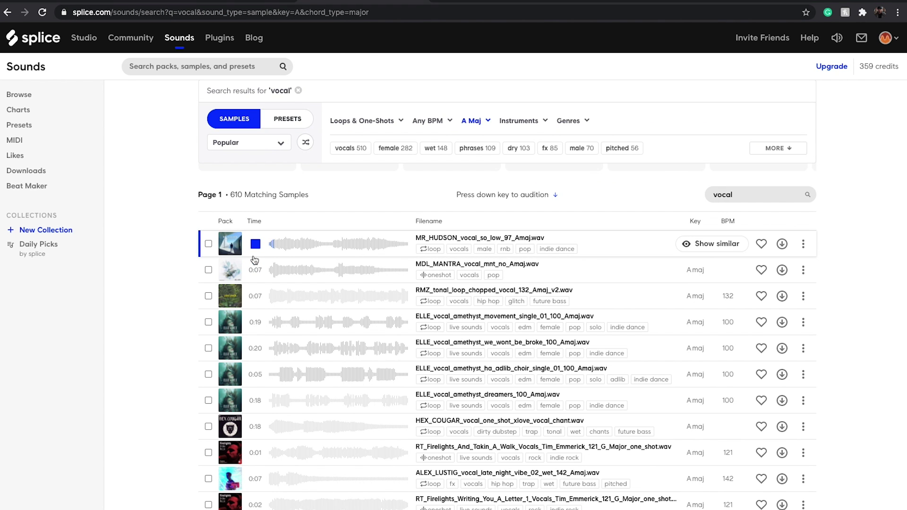
click(255, 271)
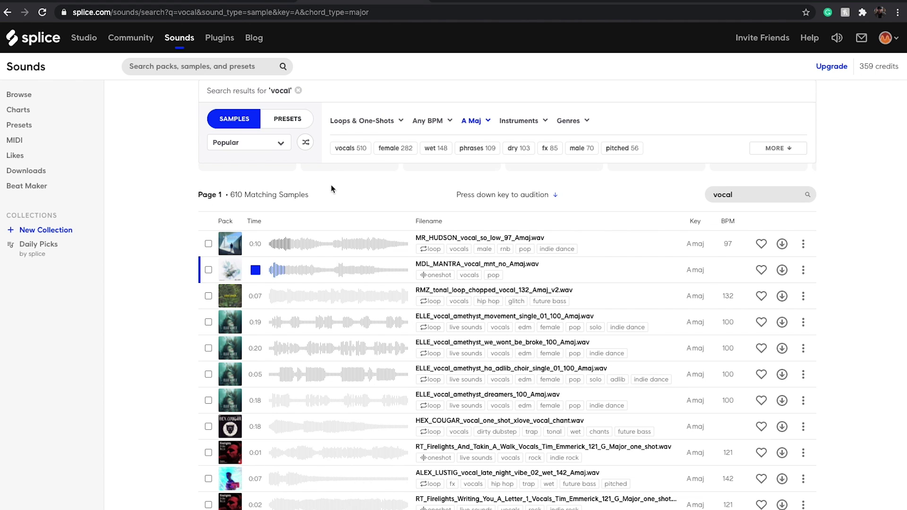
- Narrow the Splice results to the female tag and audition the top vocal loops
click(394, 151)
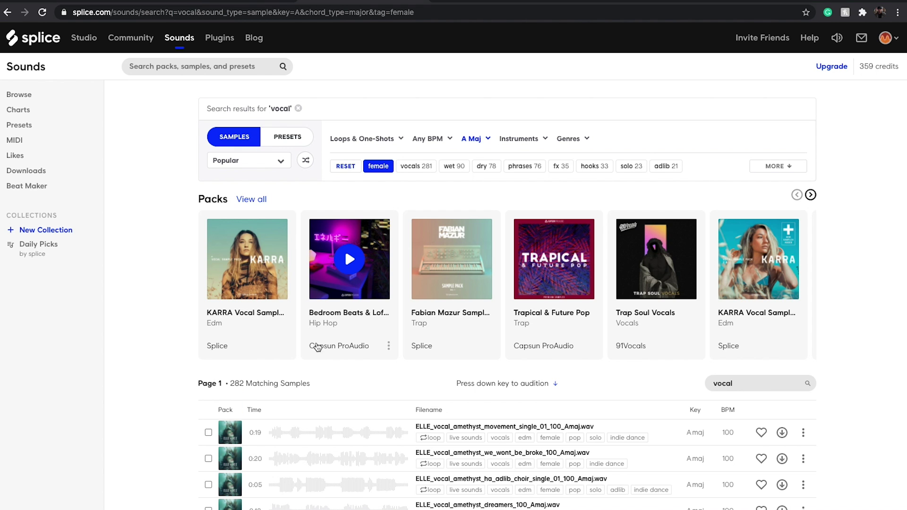
scroll(322, 340, down, 3)
click(255, 296)
scroll(289, 326, down, 2)
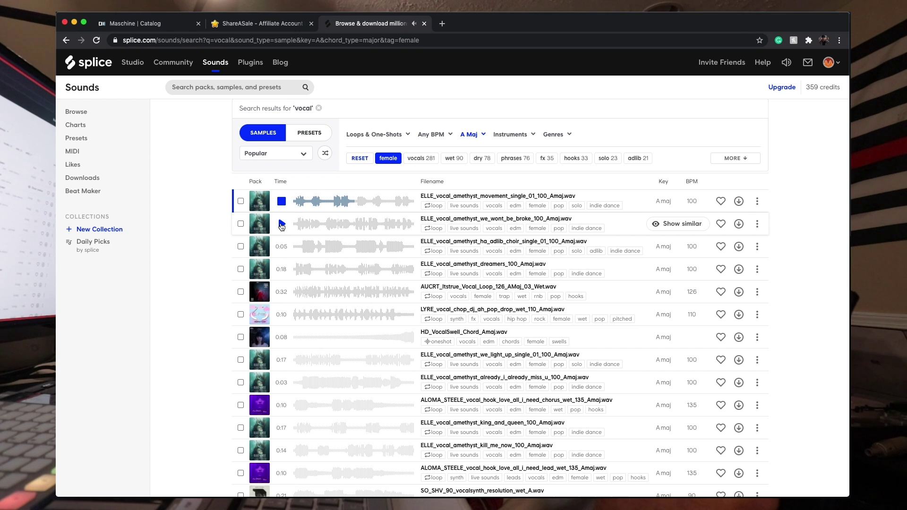
click(282, 225)
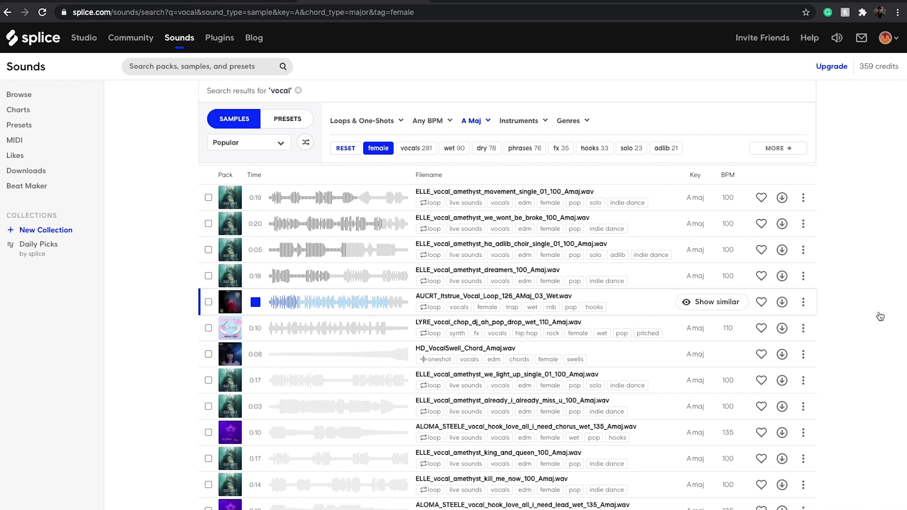
- Download AUCRT_Itstrue_Vocal_Loop_126_AMaj_03_Wet.wav with the Splice app and copy it into the VOCAL folder
click(782, 303)
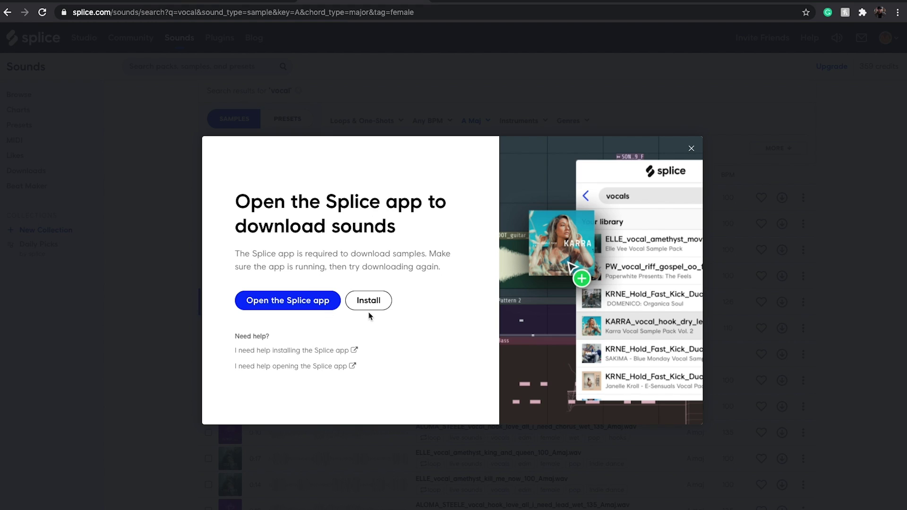
click(286, 302)
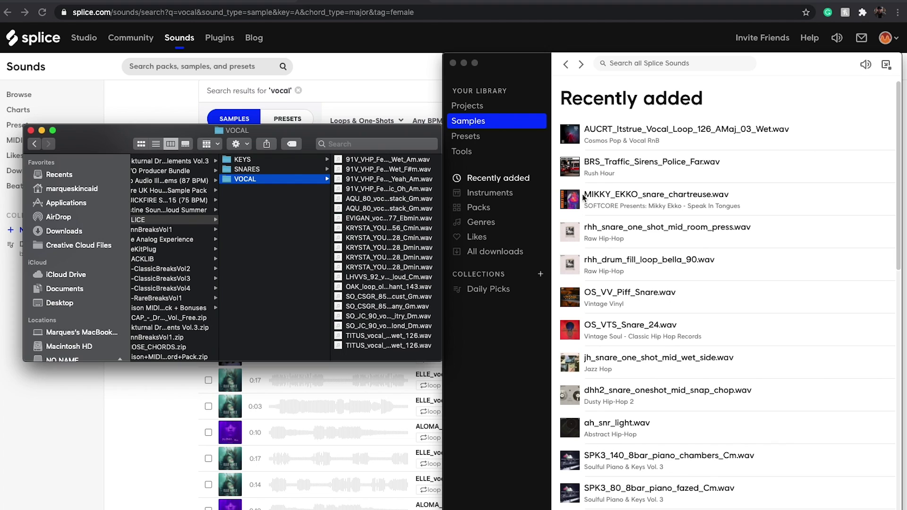
click(811, 143)
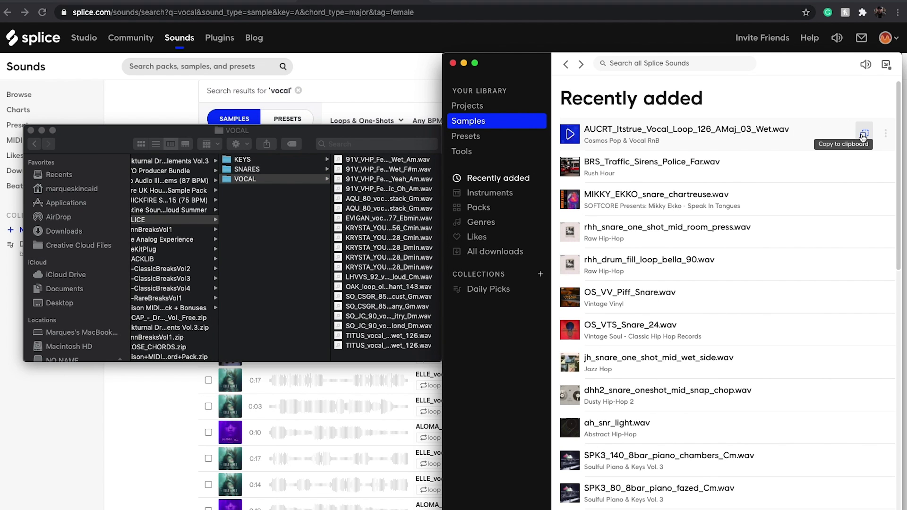
drag(867, 135, 378, 255)
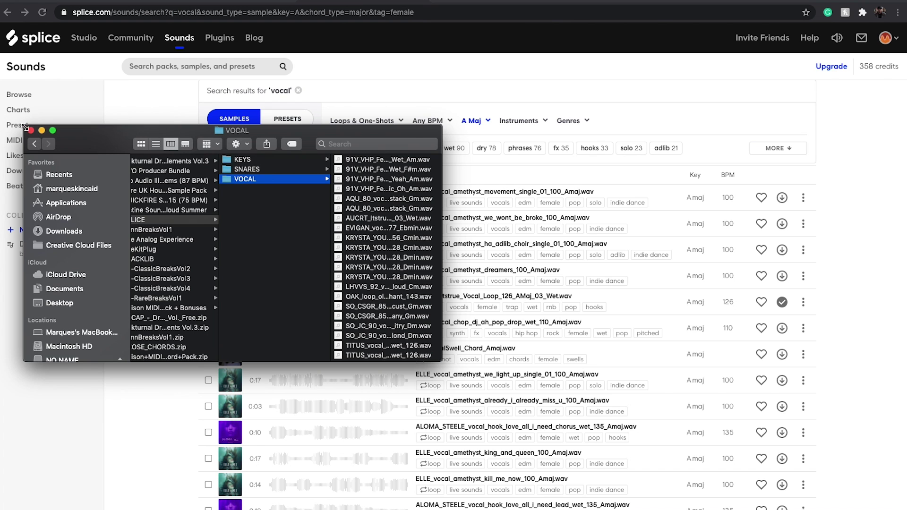
- Return to Maschine and reopen the VOCAL folder in the file browser to refresh its sample list
key(super+m)
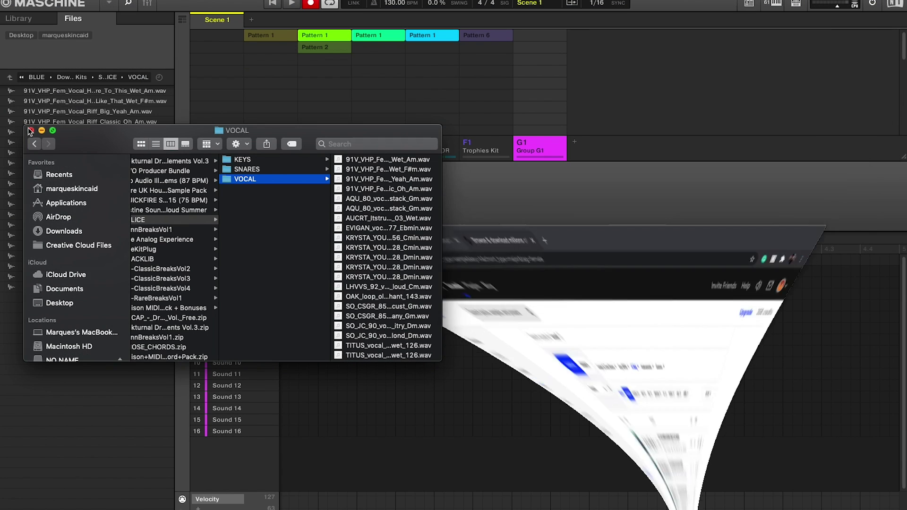
click(161, 163)
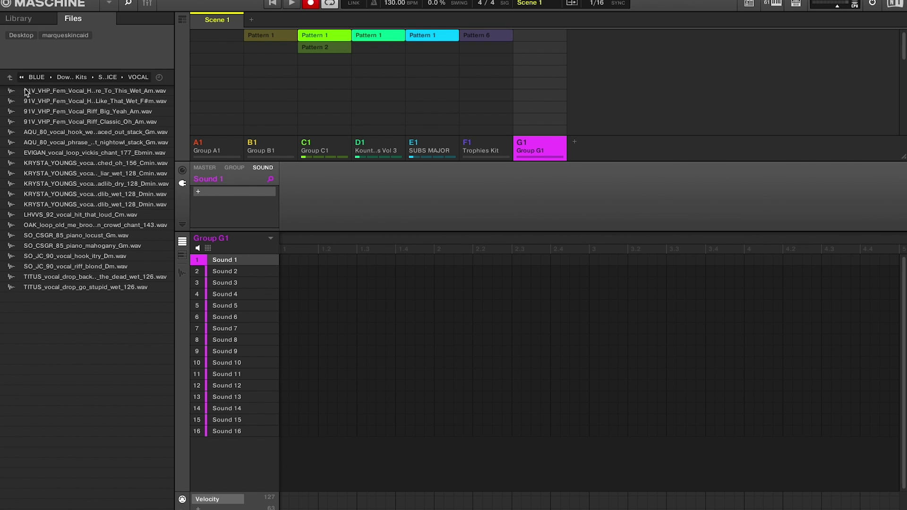
click(10, 77)
double_click(59, 111)
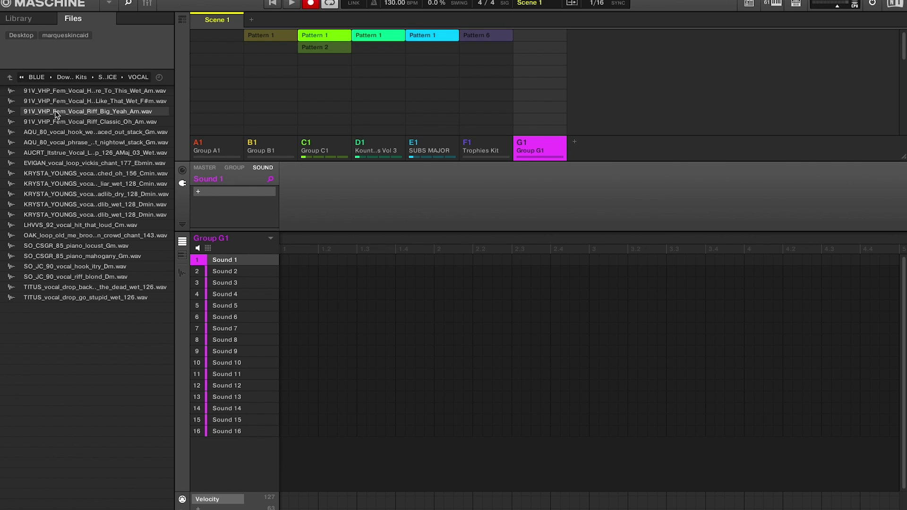
- Load AUCRT_Itstrue_Vocal_Loop_126_AMaj_03_Wet.wav into Sound 1 of Group G1
click(115, 152)
double_click(116, 152)
click(283, 268)
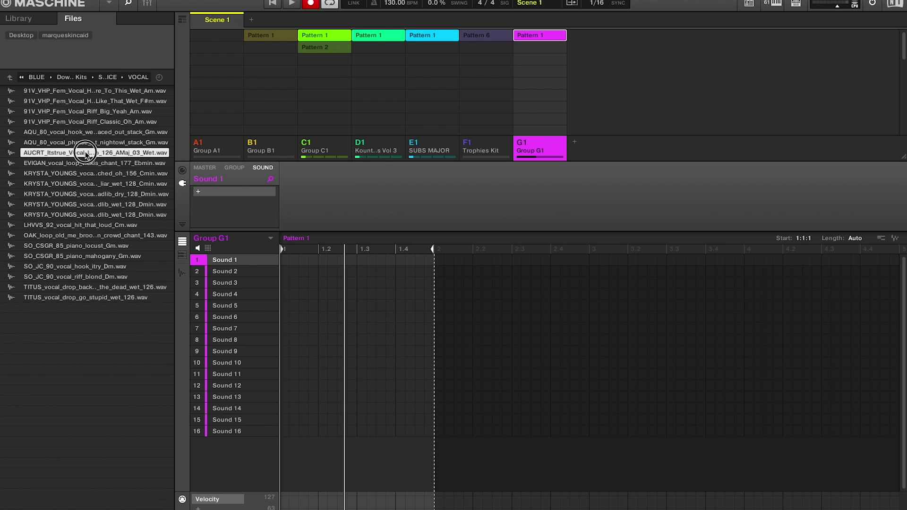
- Open the vocal sample's waveform for editing and move its play range start to 13514, where the first phrase begins
click(184, 278)
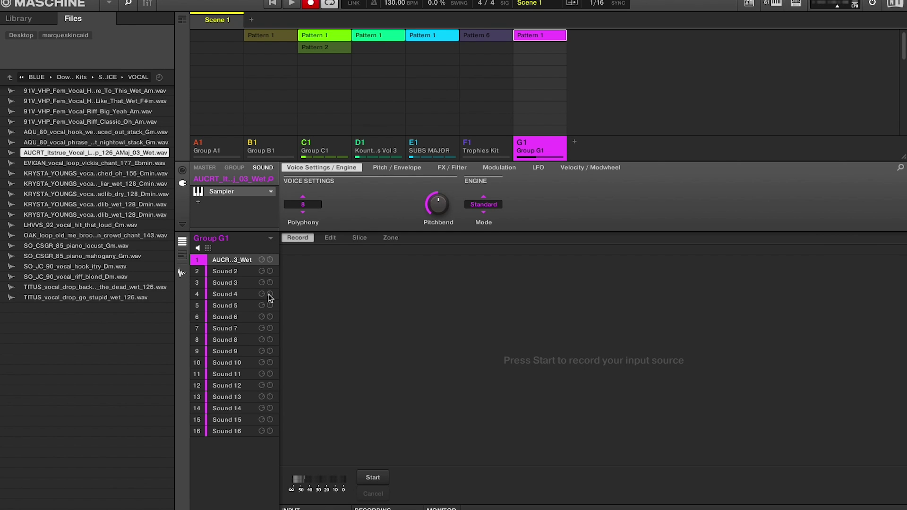
click(330, 238)
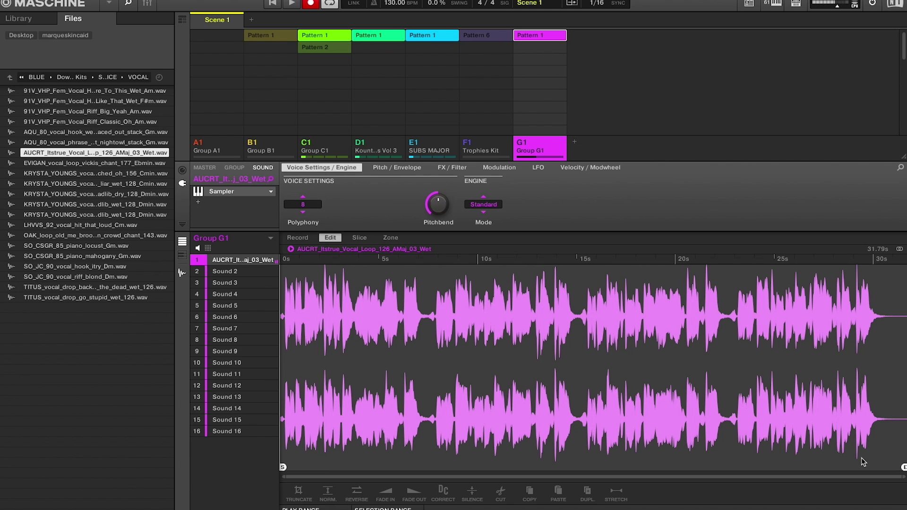
drag(800, 486, 393, 478)
drag(285, 467, 315, 465)
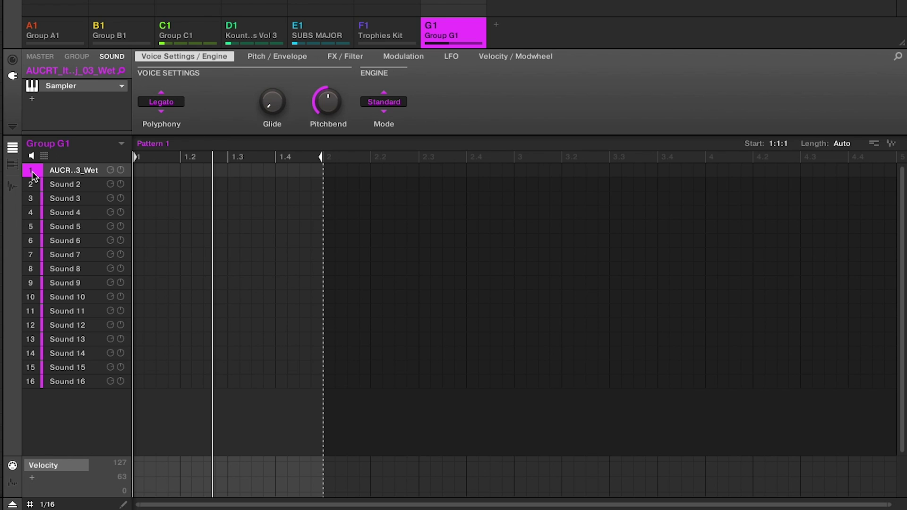
- Set up a Beat-mode stretch for the vocal sample with auto detection off and a source tempo of 126 BPM
click(33, 176)
click(12, 186)
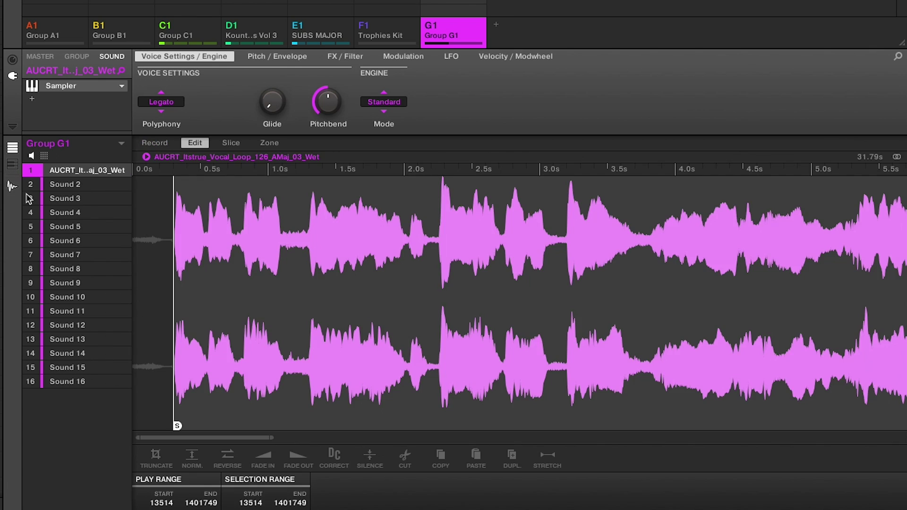
click(548, 458)
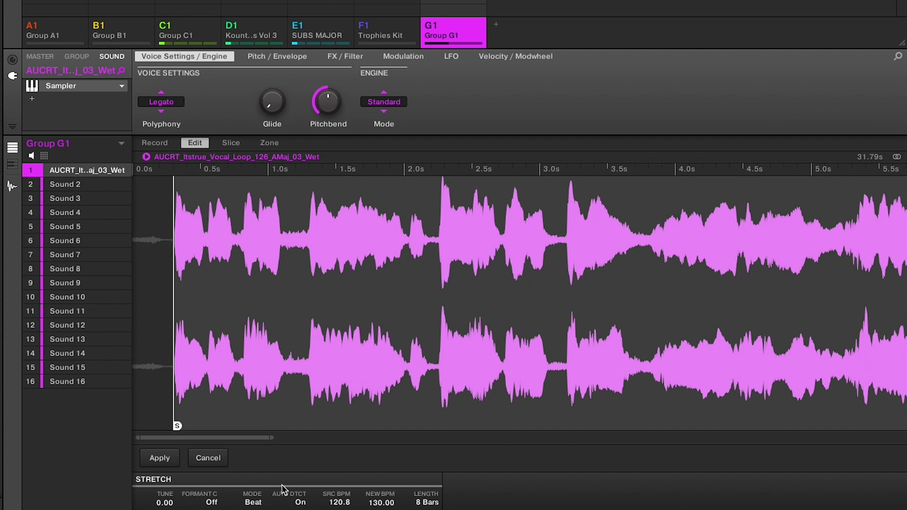
click(301, 496)
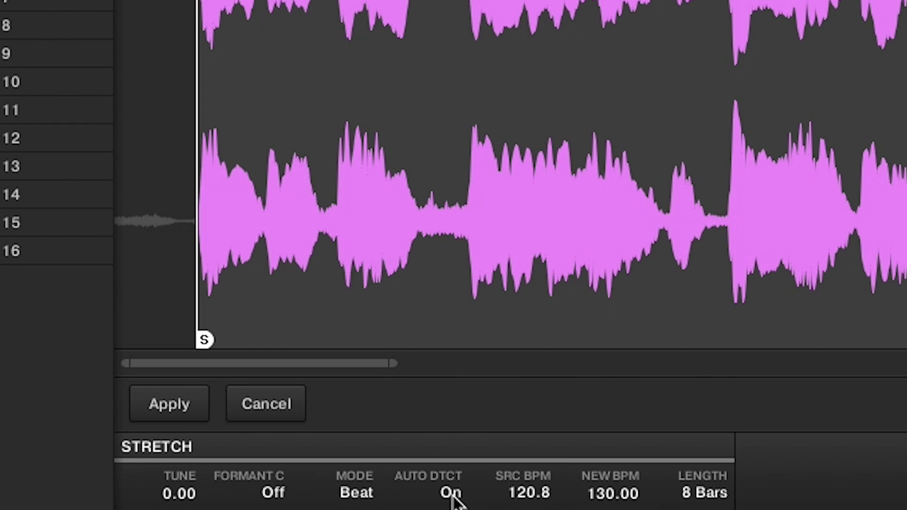
click(453, 495)
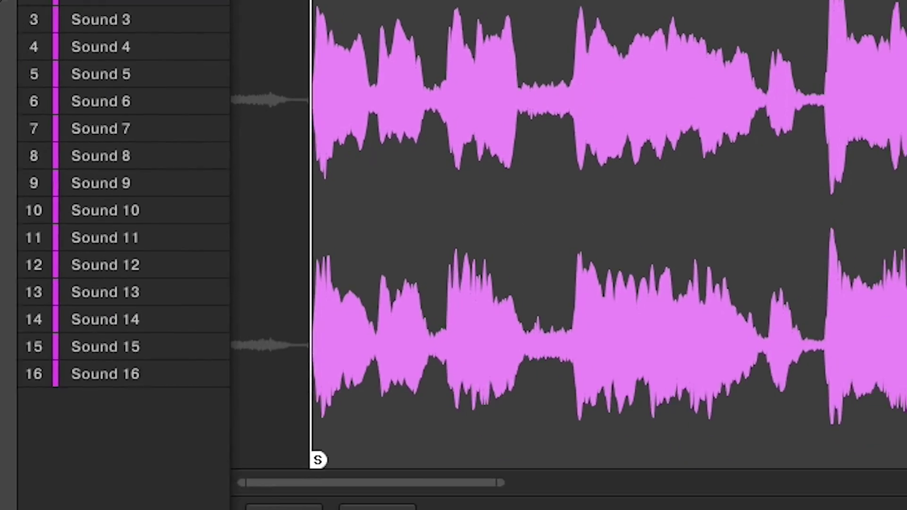
text(126)
key(Return)
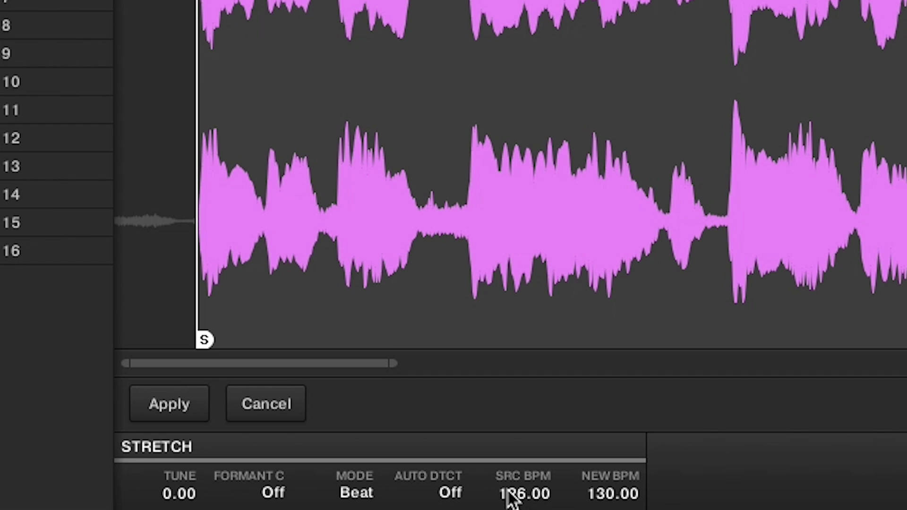